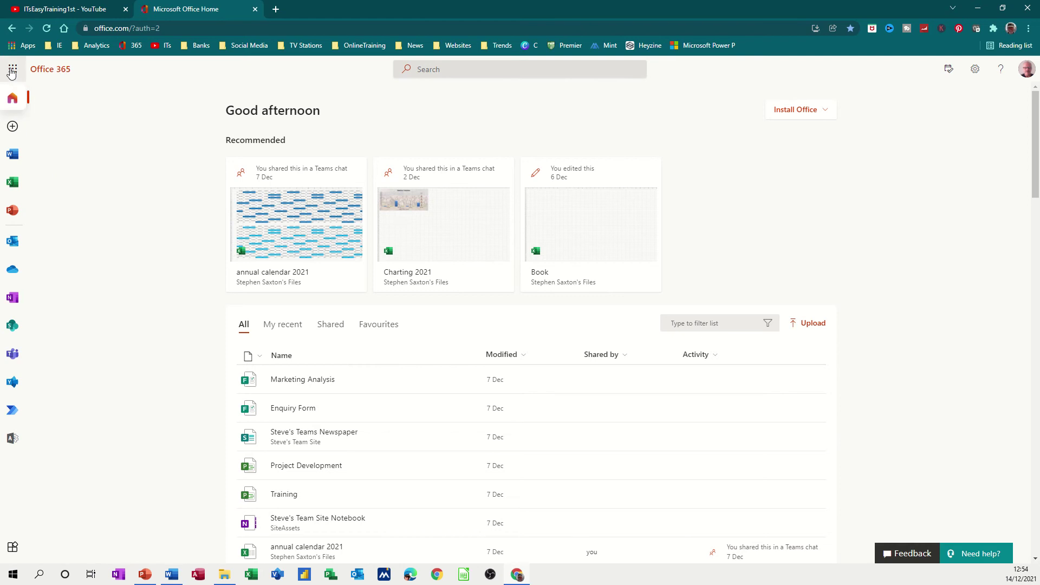
Launch the Microsoft 365 admin center from the Office 365 app list.
left_click(8, 69)
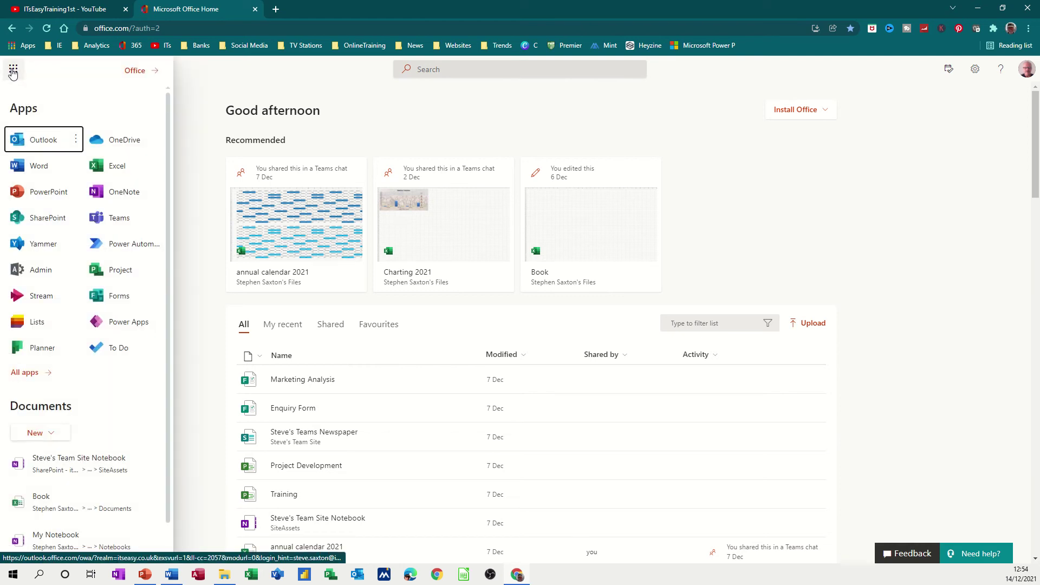
left_click(44, 275)
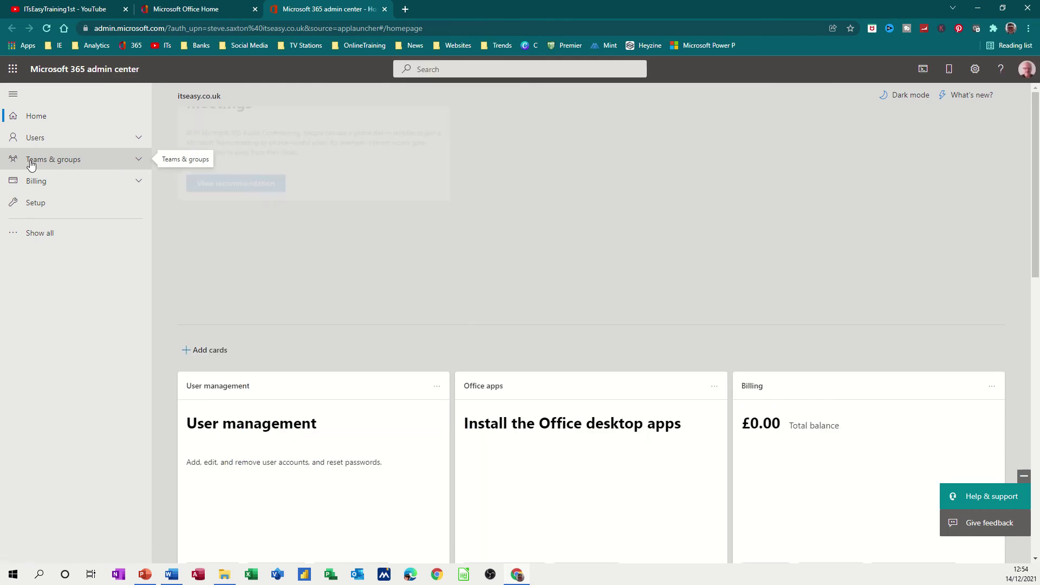
Show the Active teams & groups page listing the nine existing Microsoft 365 groups.
left_click(40, 164)
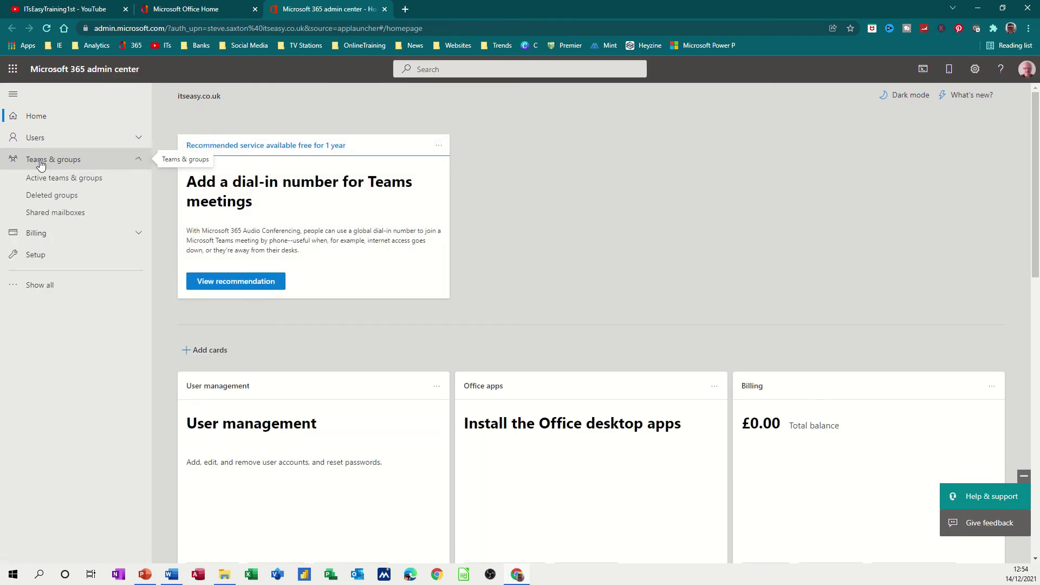
left_click(69, 185)
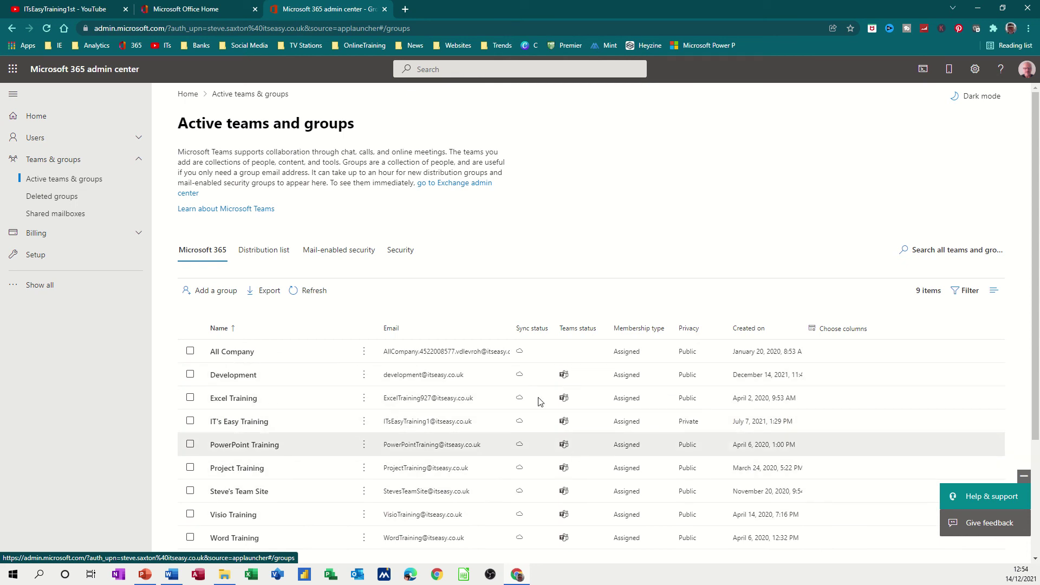
Start a new Microsoft 365 group named 'Marketing 2021' with description 'Sales Ideas'.
left_click(206, 291)
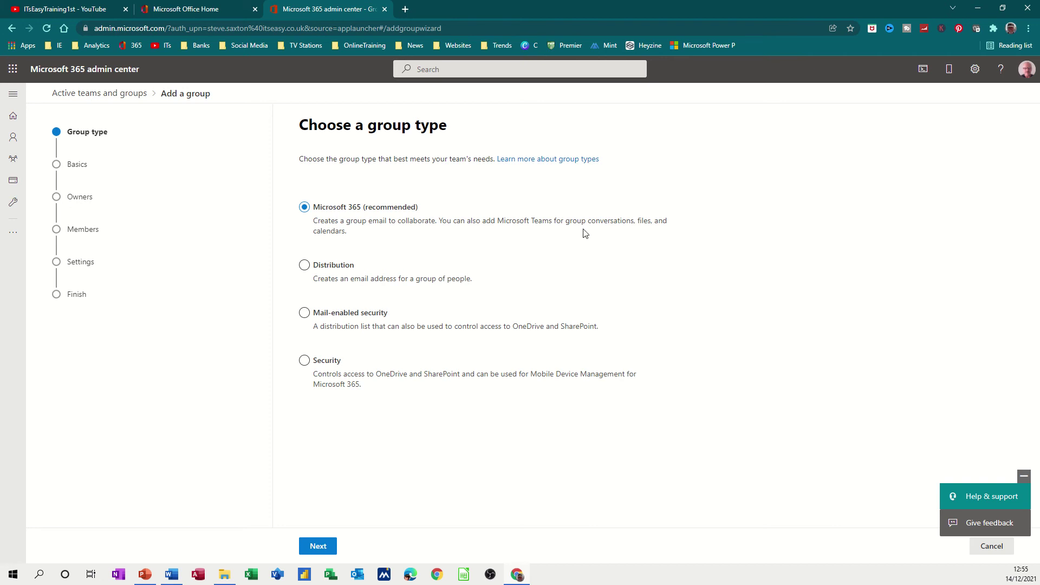
left_click(318, 547)
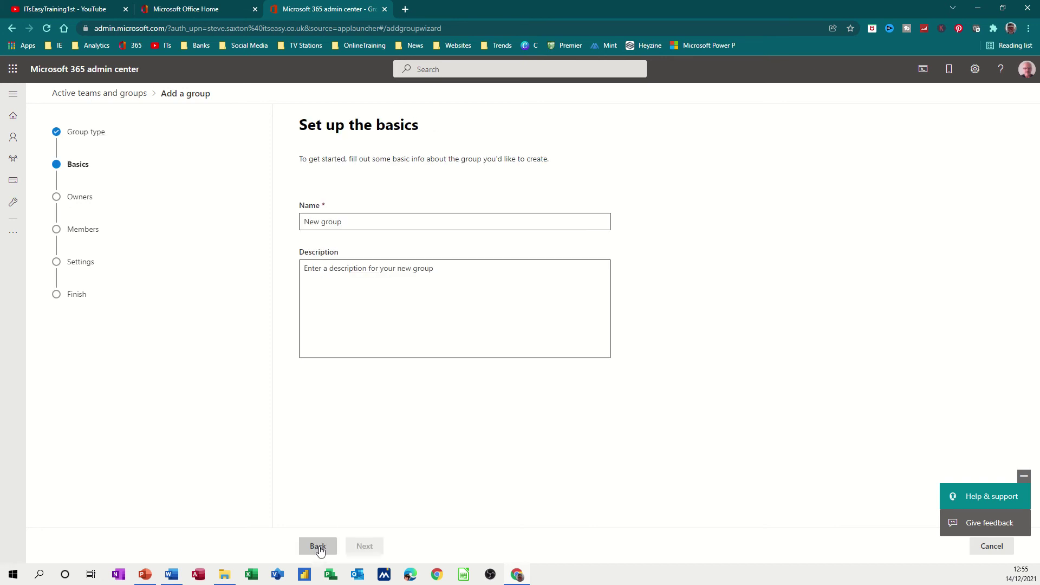
left_click(337, 221)
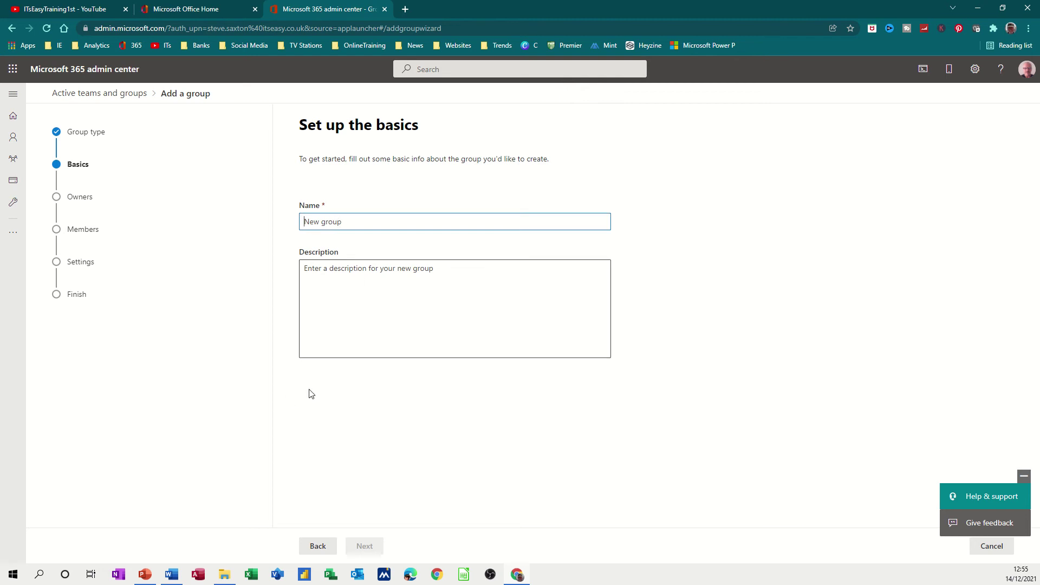
type("Marketing 2021")
left_click(334, 285)
type("Sales Ideas")
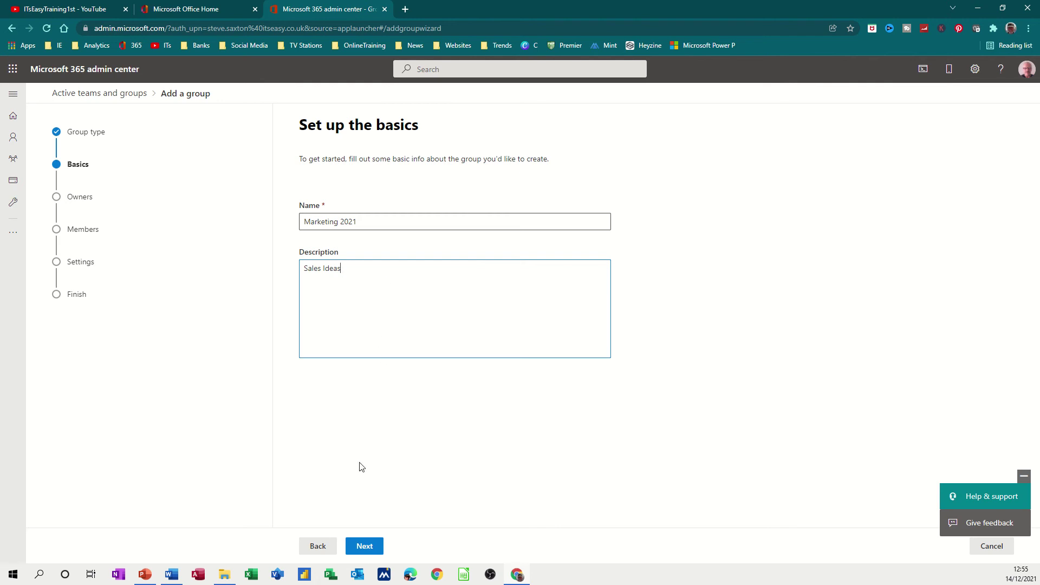
Assign two users as owners of the new group.
left_click(370, 545)
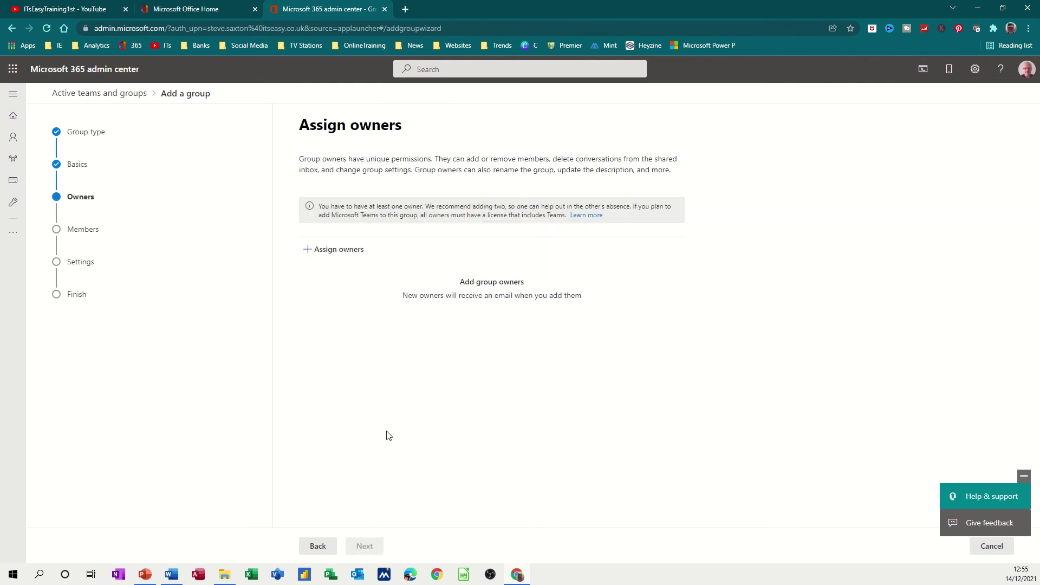
left_click(332, 250)
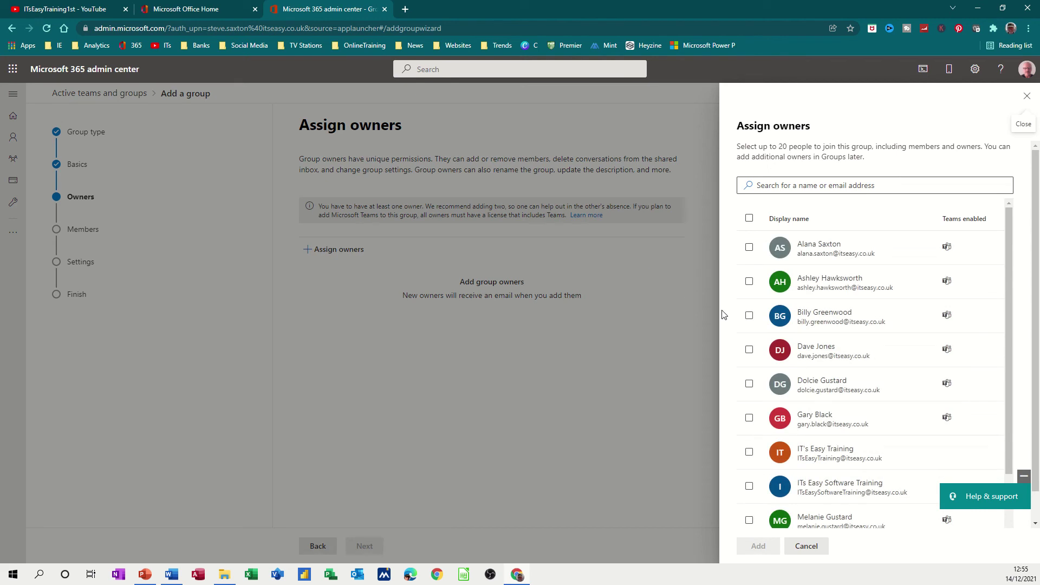
left_click(749, 249)
scroll(780, 390, "down", 2)
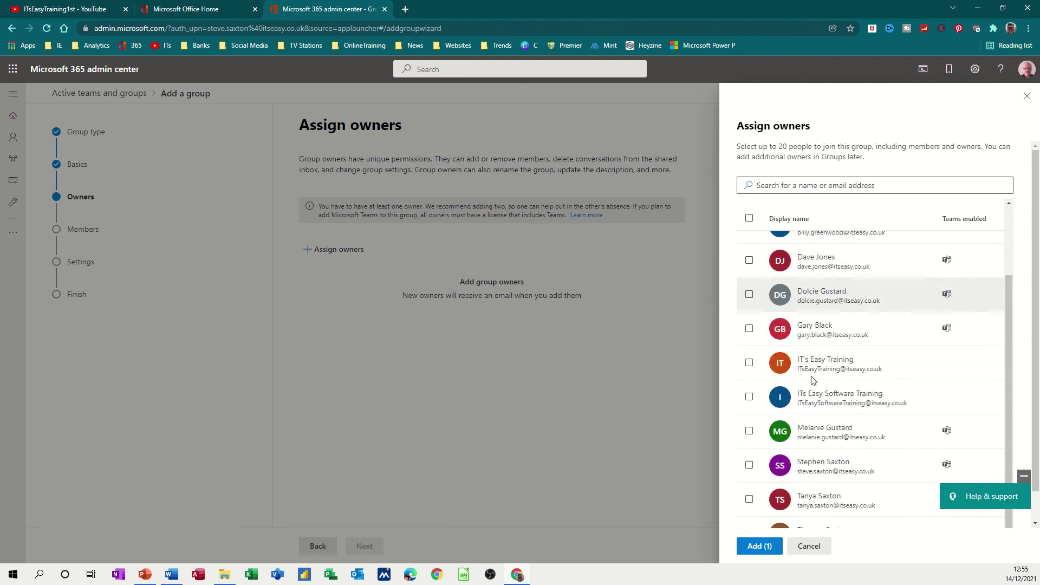
left_click(749, 465)
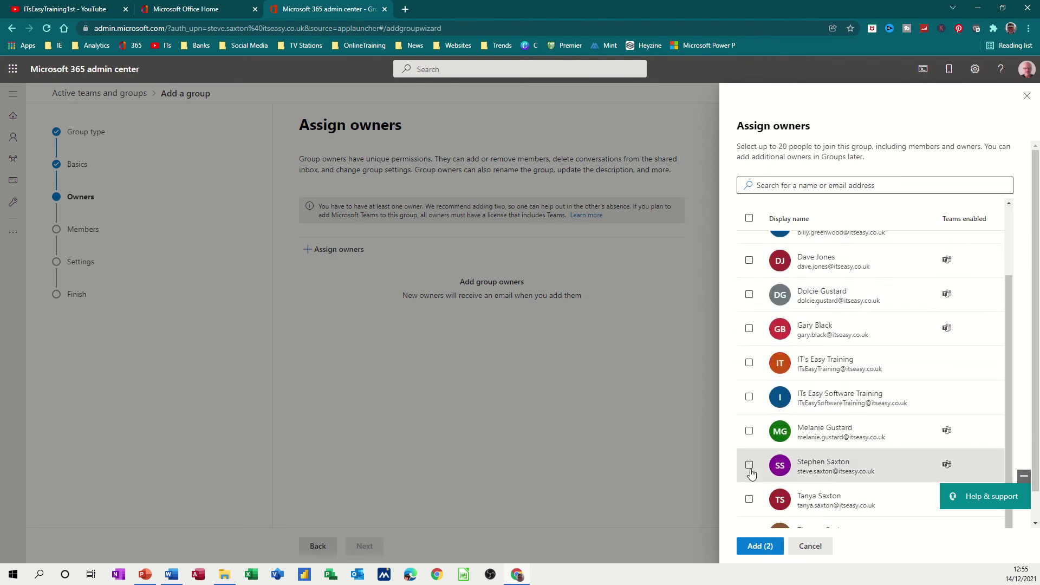
left_click(756, 547)
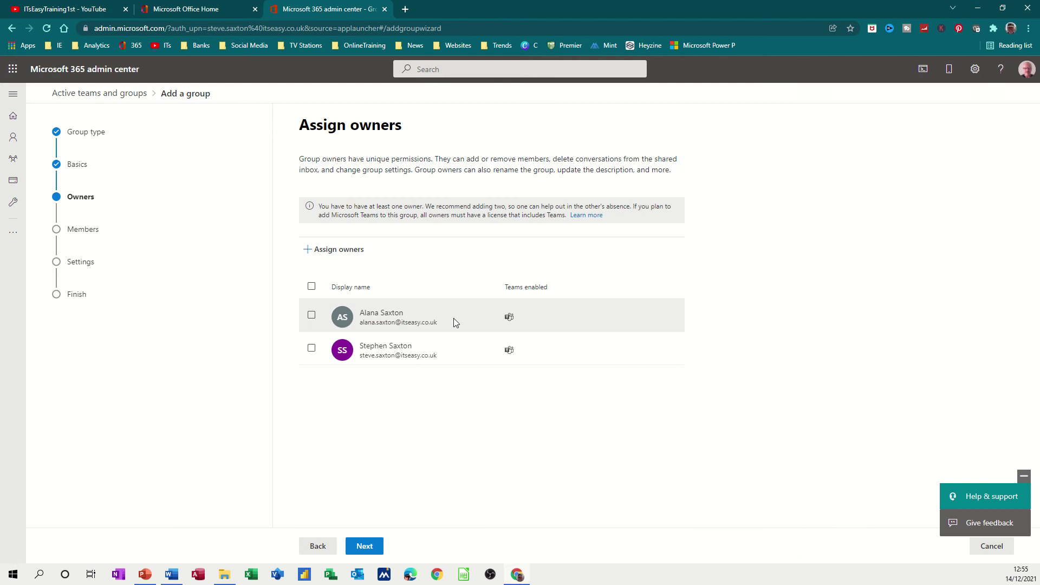
Add six users as members of the group.
left_click(366, 546)
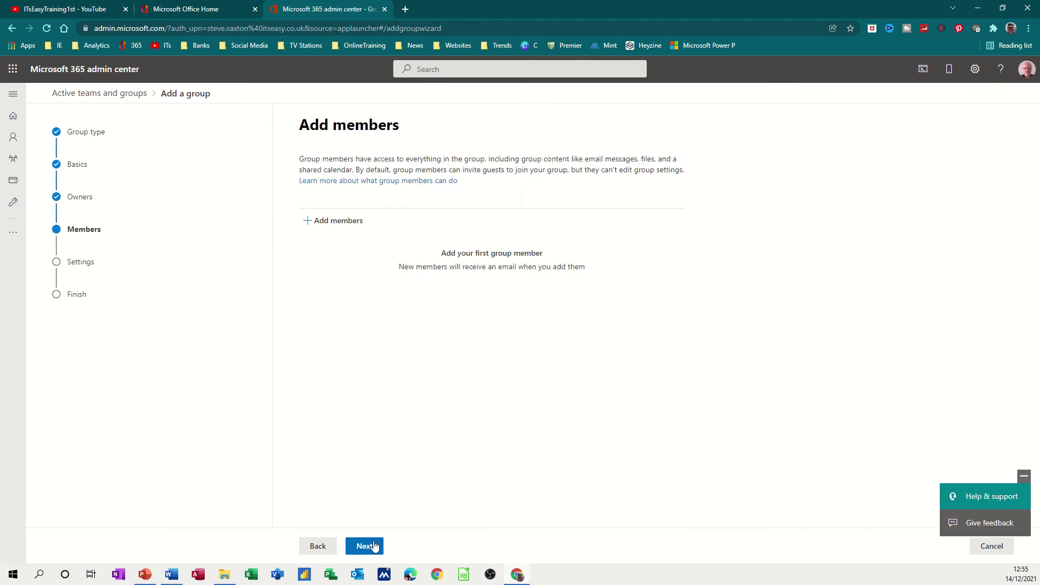
left_click(336, 231)
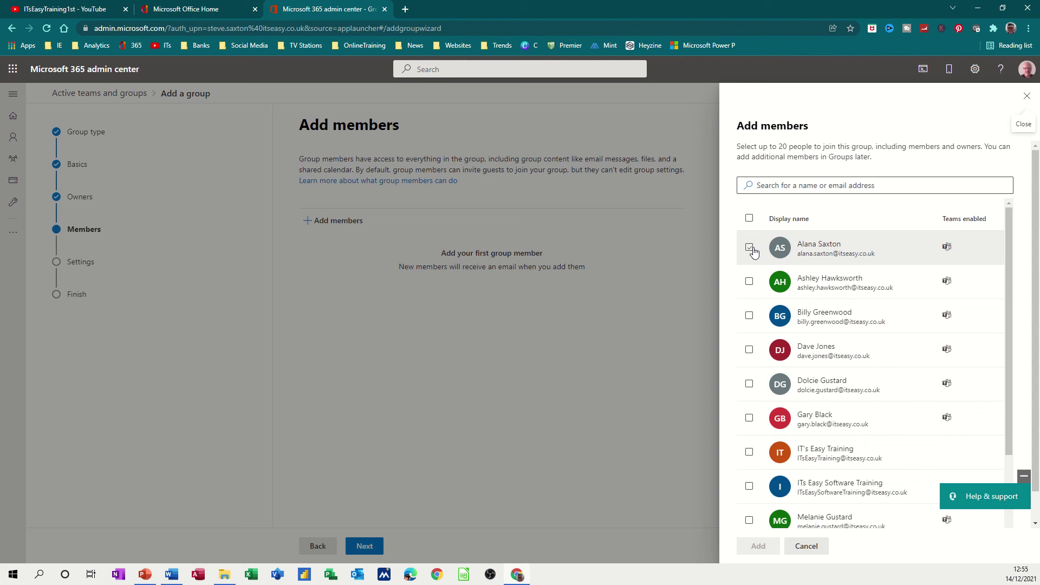
left_click(753, 250)
left_click(750, 283)
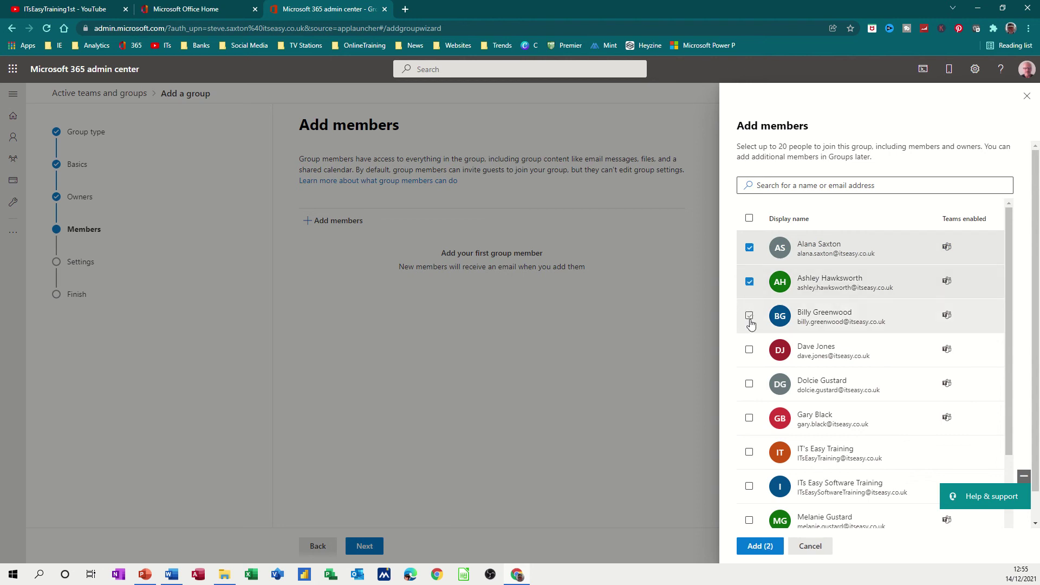
left_click(749, 316)
left_click(749, 385)
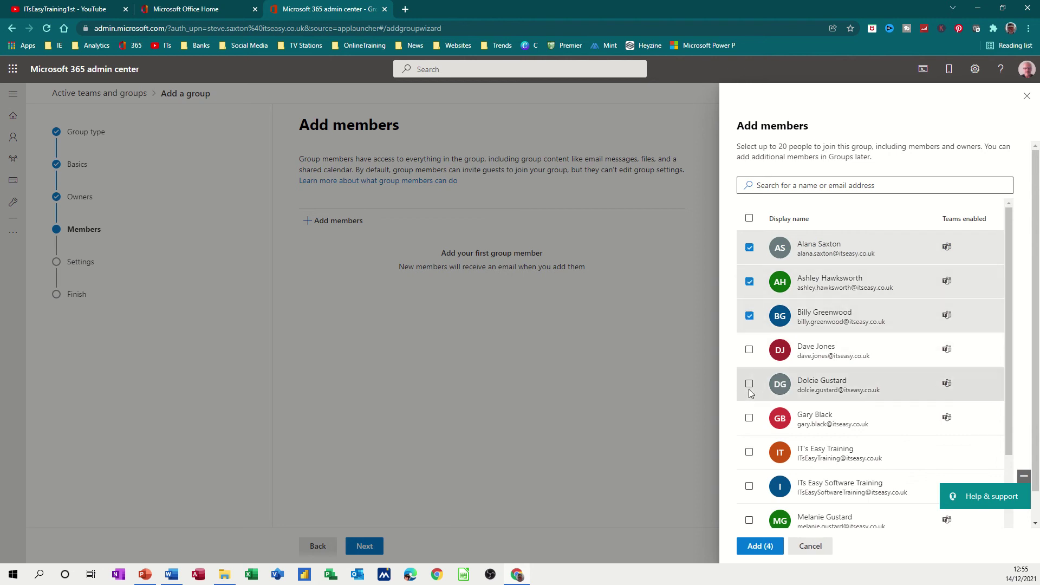
left_click(750, 418)
left_click(750, 420)
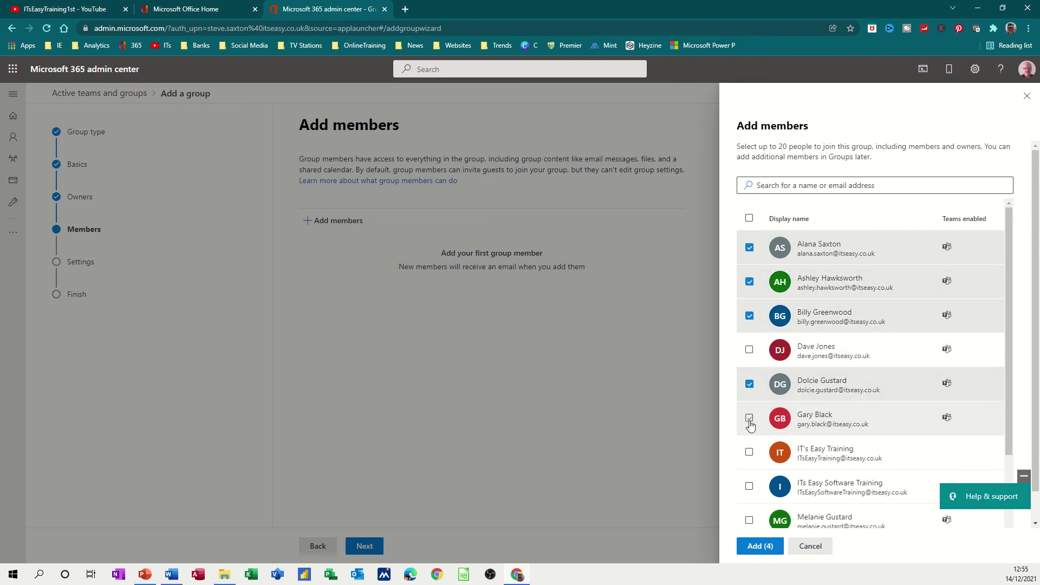
left_click(751, 420)
scroll(784, 420, "down", 2)
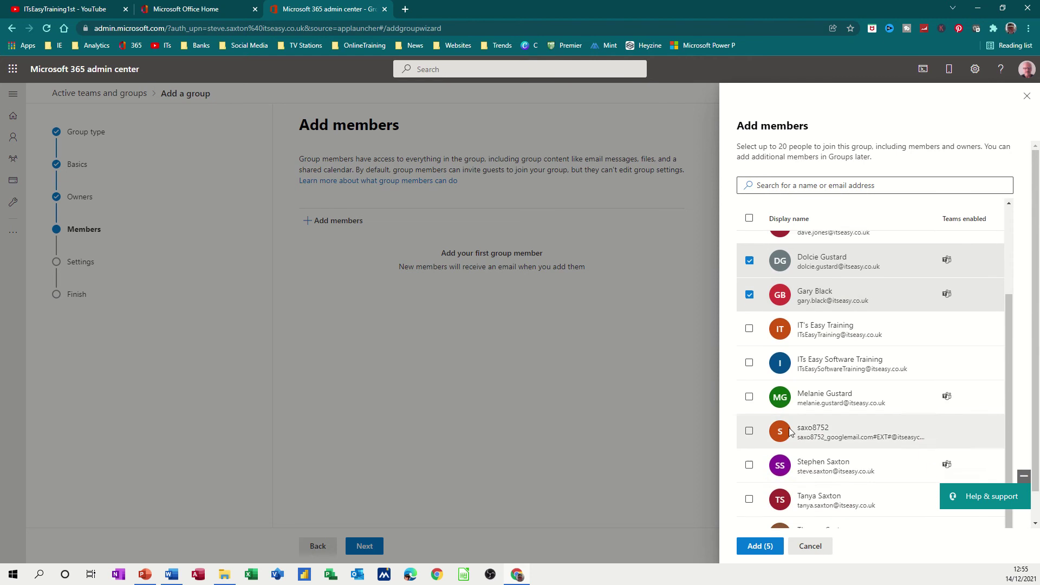
left_click(749, 465)
left_click(760, 545)
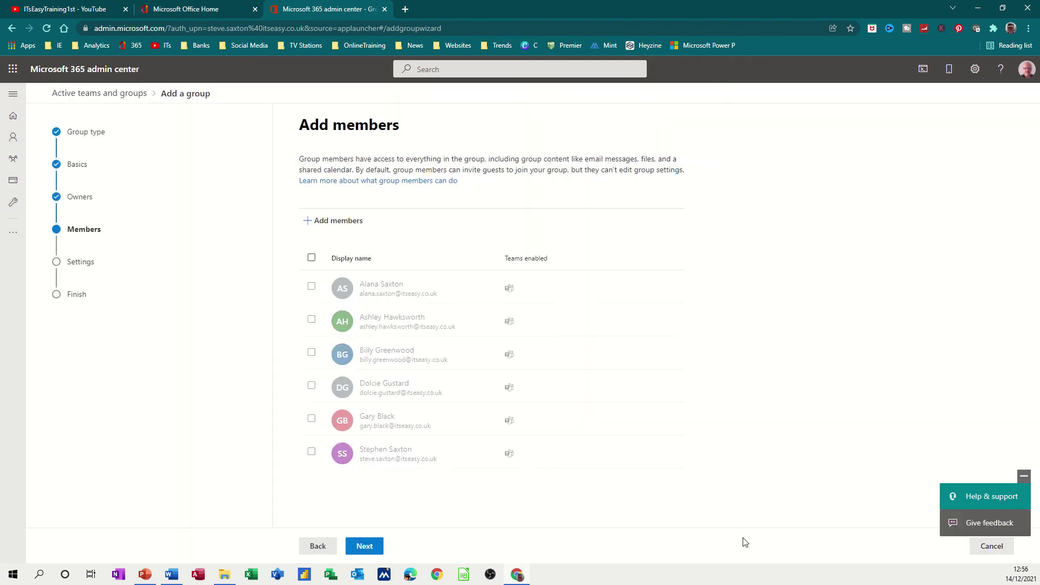
Set the group email to 'marketing', keep Public privacy and the linked team, and go to review.
left_click(367, 547)
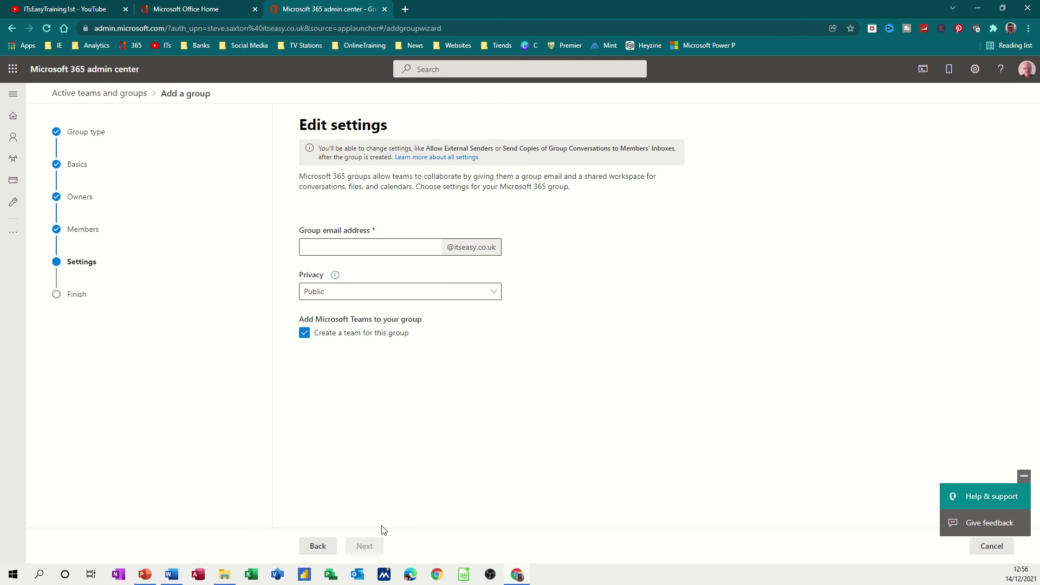
left_click(382, 252)
type("m")
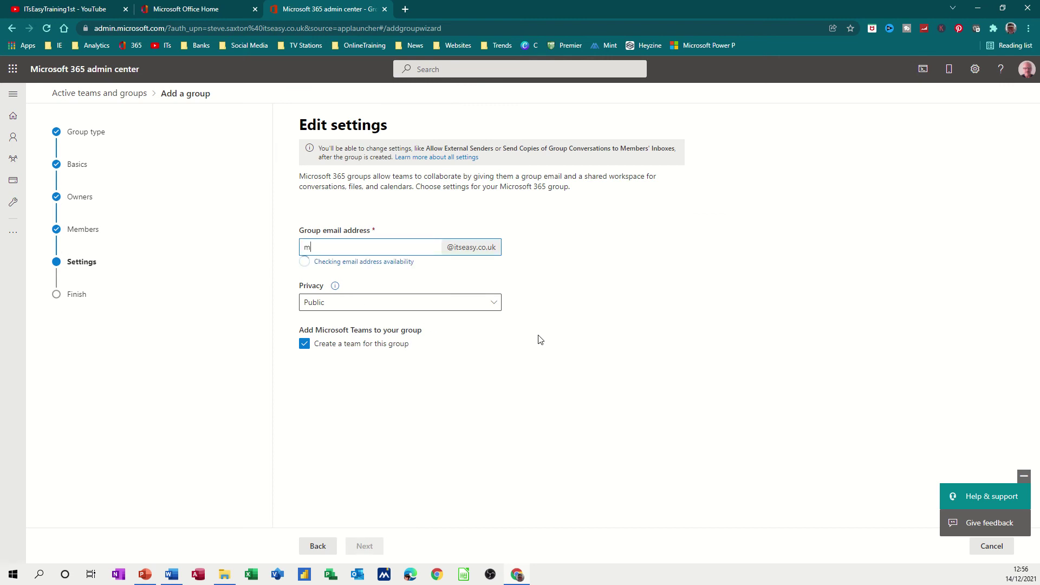
type("arketing")
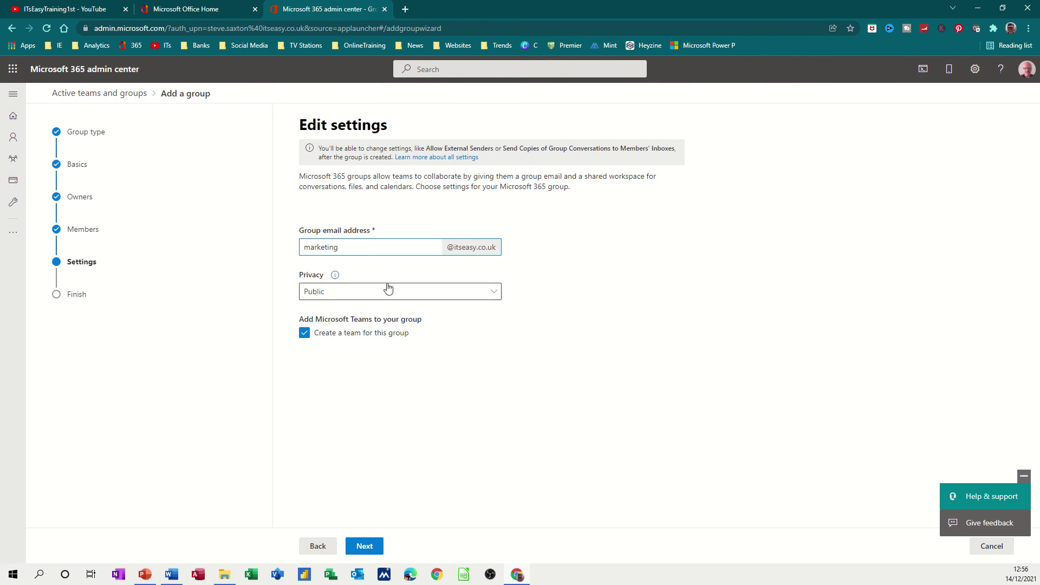
left_click(340, 298)
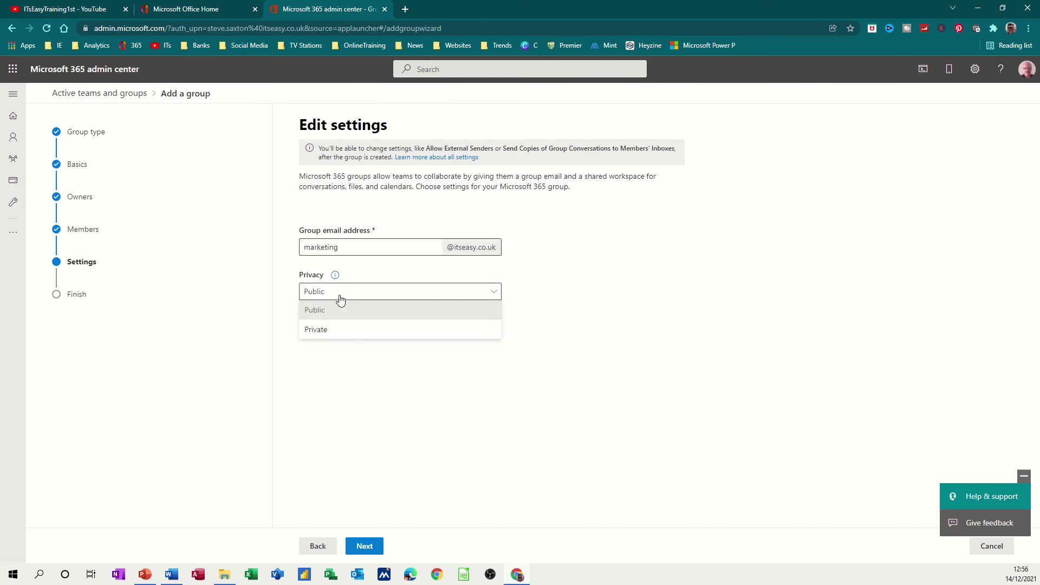
left_click(322, 317)
mouse_move(334, 276)
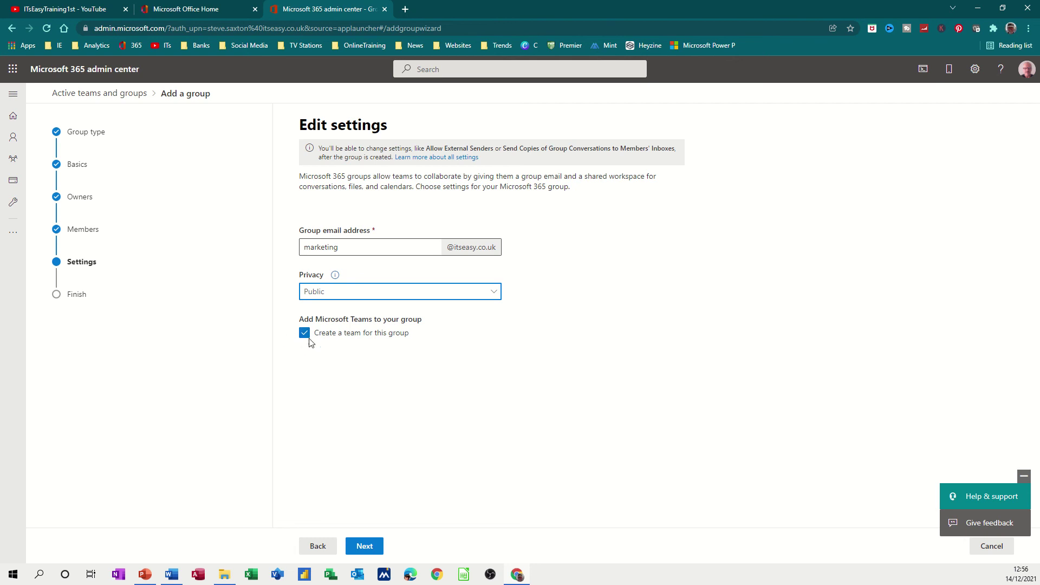
left_click(371, 548)
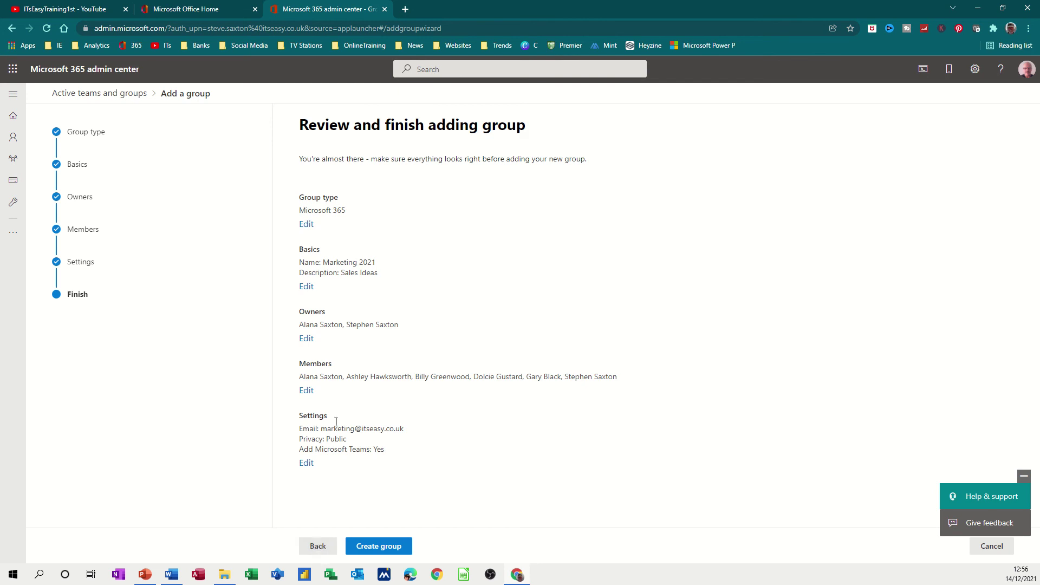
Create the Marketing 2021 group, check it in the groups list, and open Outlook on the web.
left_click(371, 550)
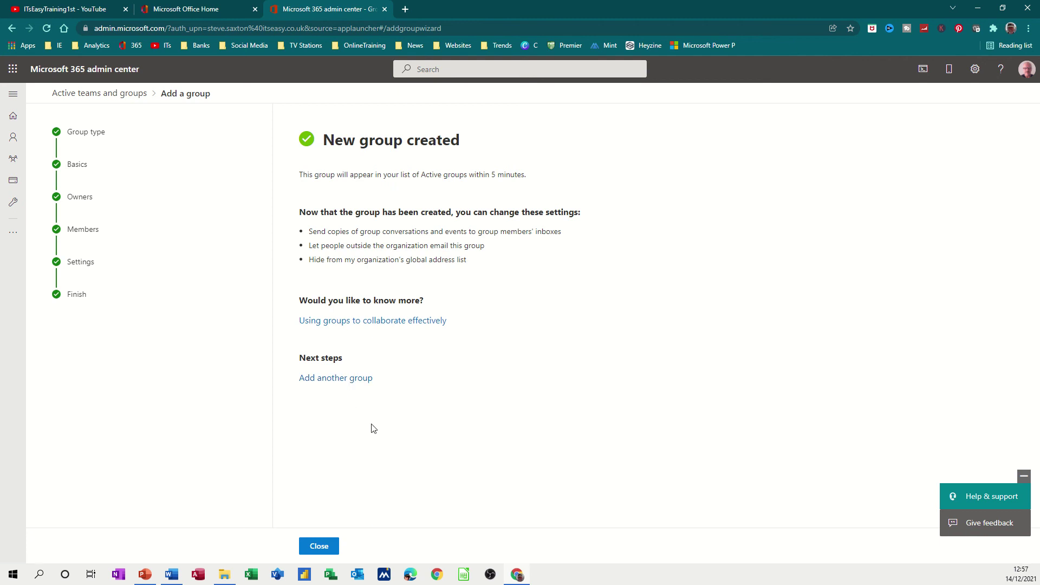
left_click(325, 547)
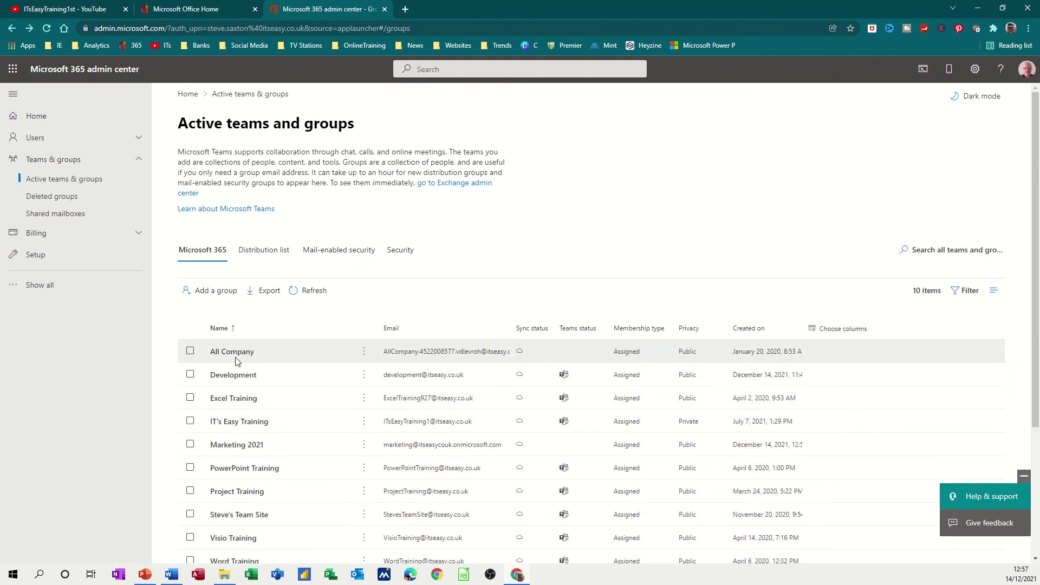
scroll(237, 473, "down", 3)
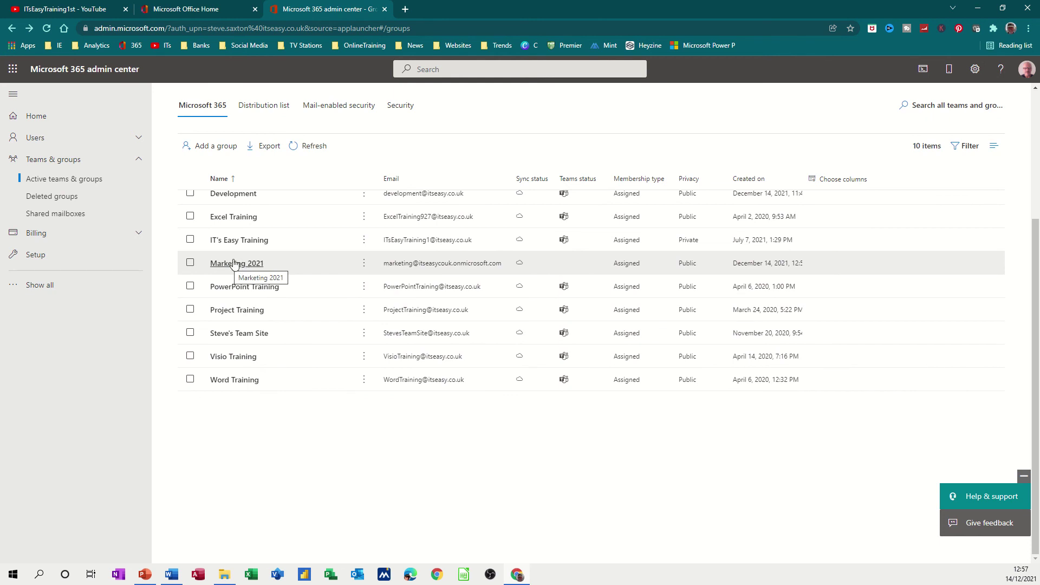
left_click(12, 70)
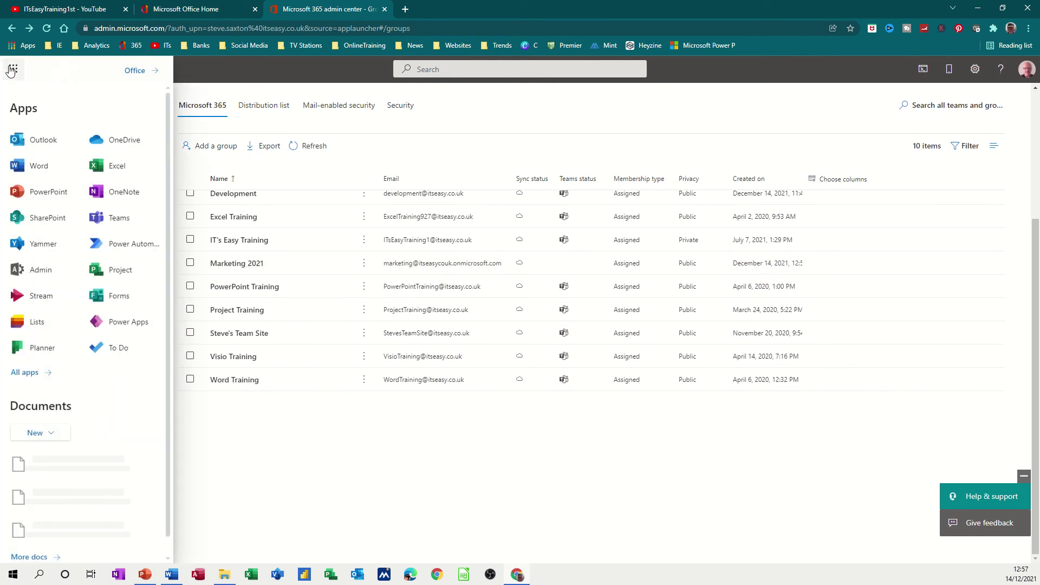
left_click(33, 141)
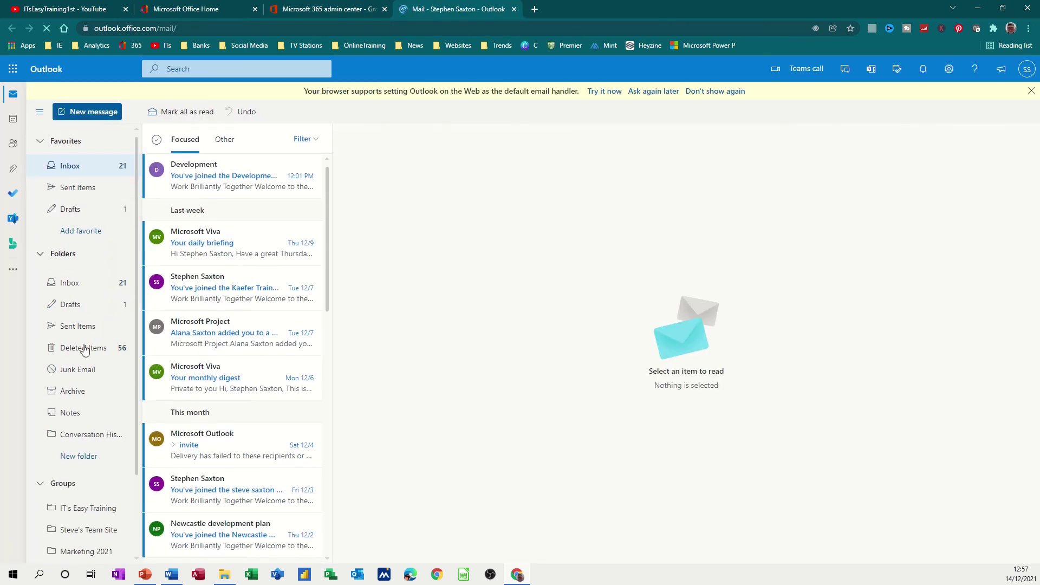
In Outlook, view the Marketing 2021 group's details from All Groups in Directory.
scroll(74, 471, "down", 1)
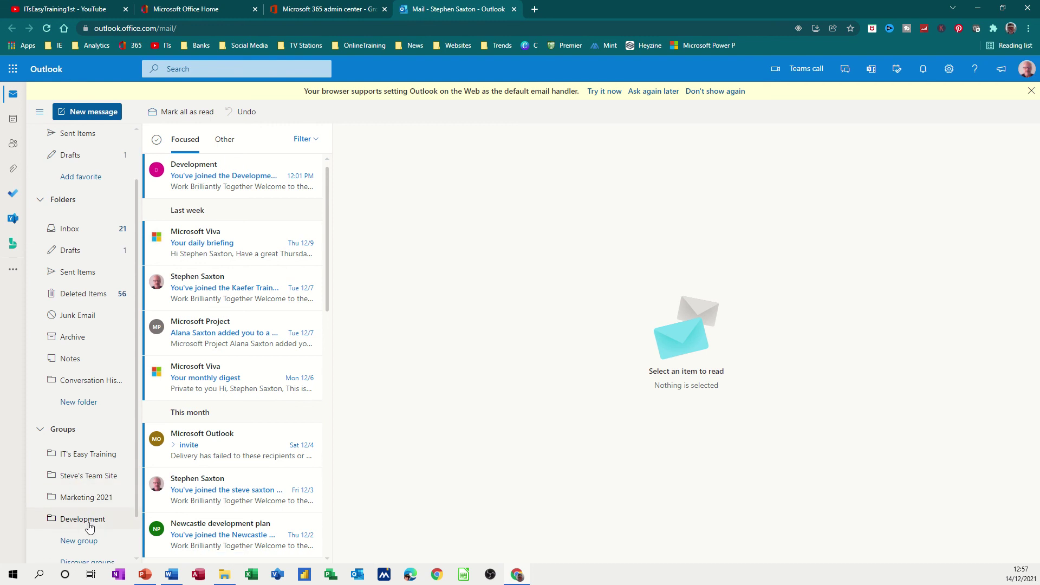
scroll(81, 531, "down", 1)
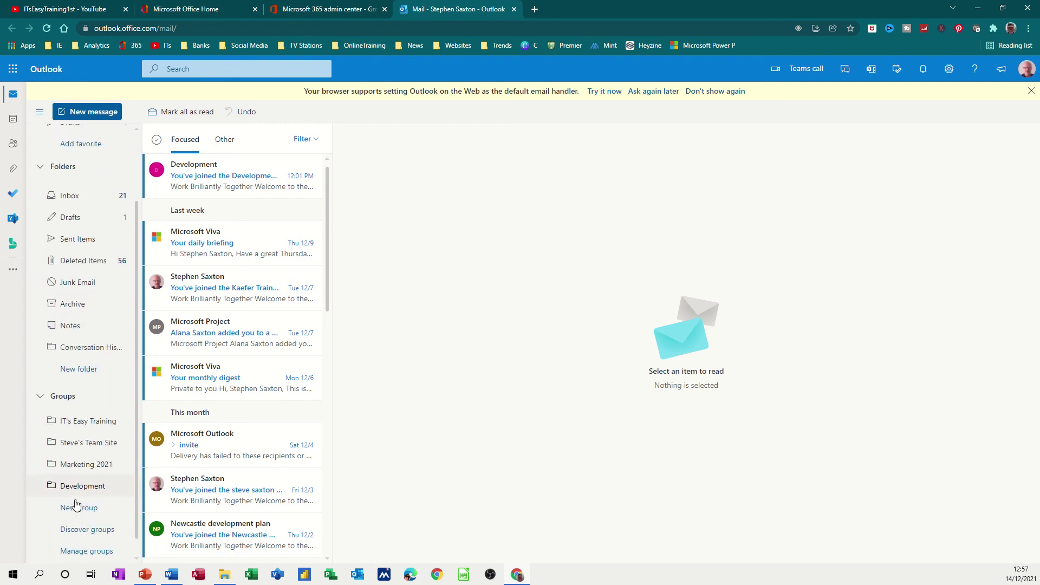
left_click(79, 545)
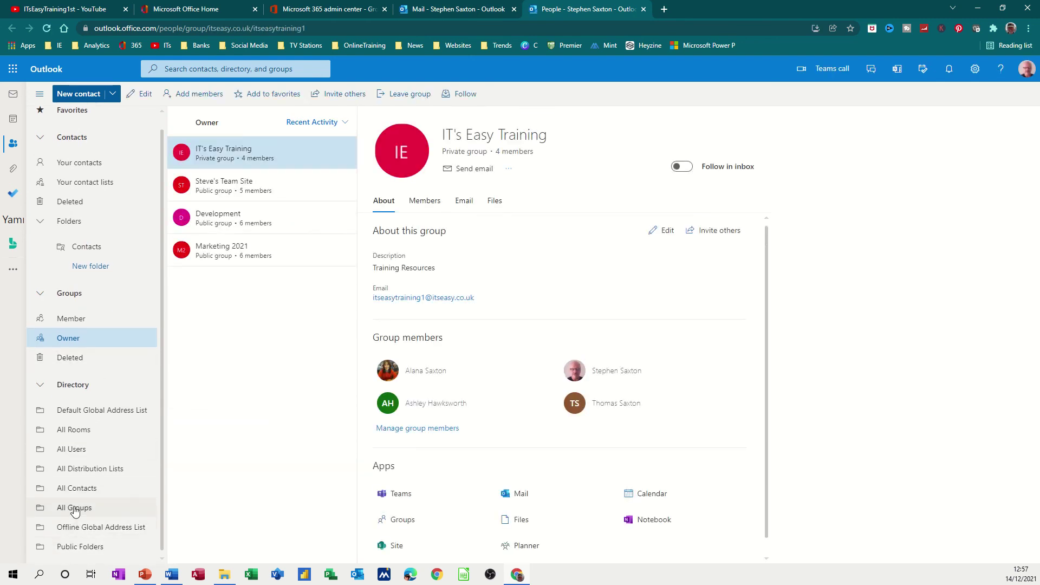
left_click(76, 509)
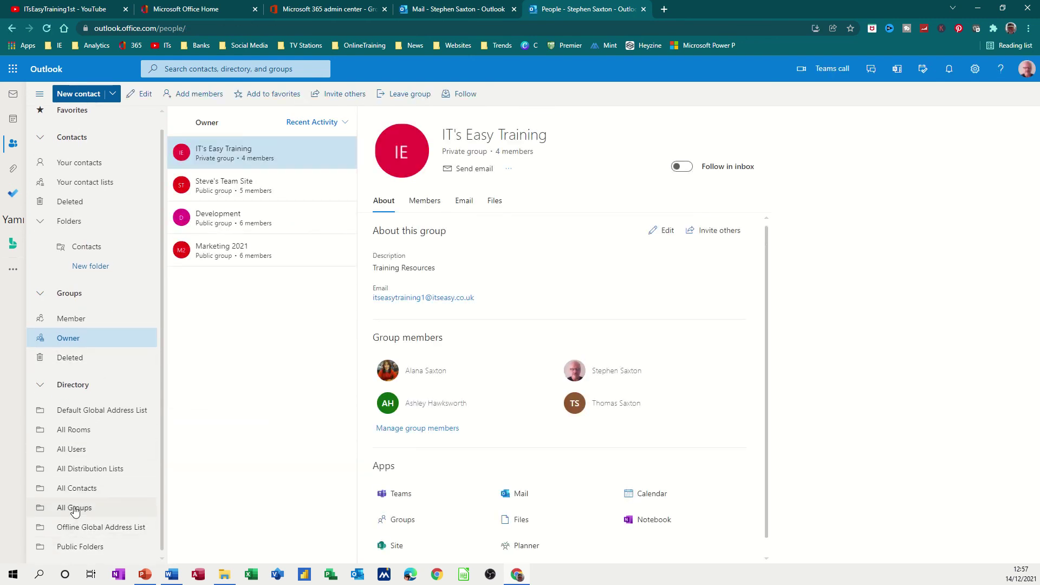
left_click(230, 256)
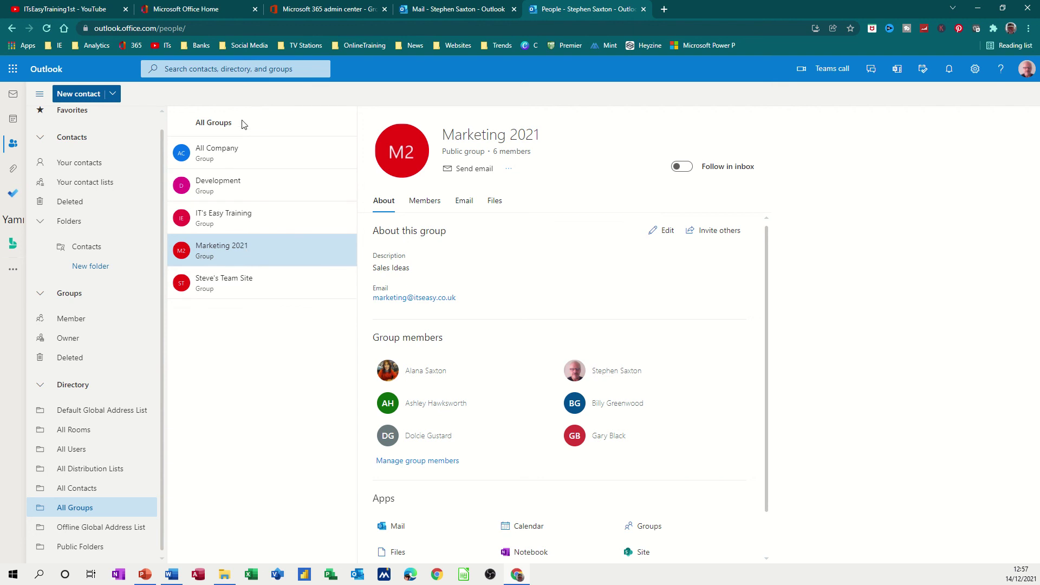
left_click(13, 68)
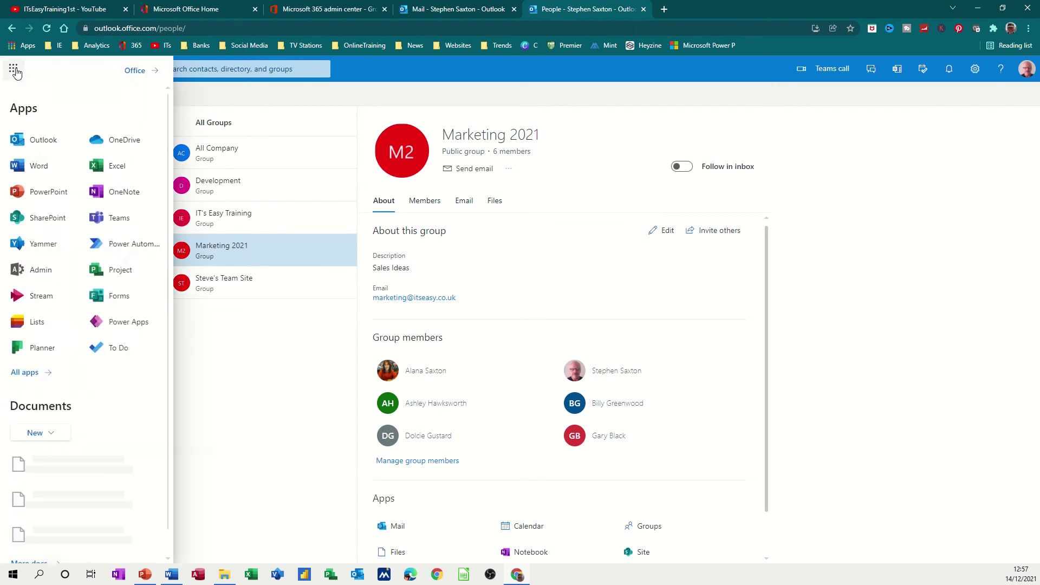
In Teams, view Marketing 2021's members: two owners and four members and guests.
left_click(106, 218)
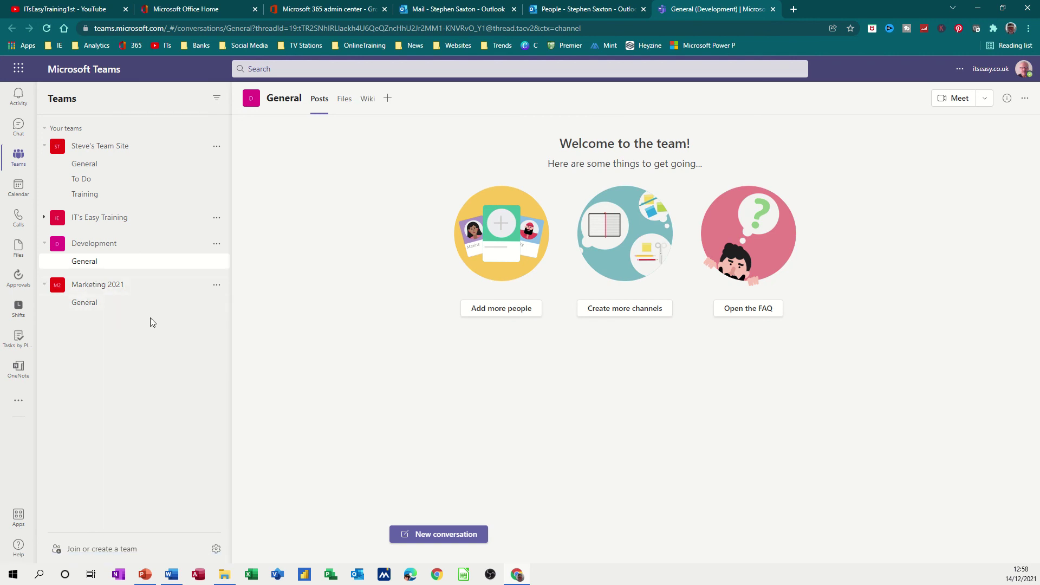
left_click(216, 288)
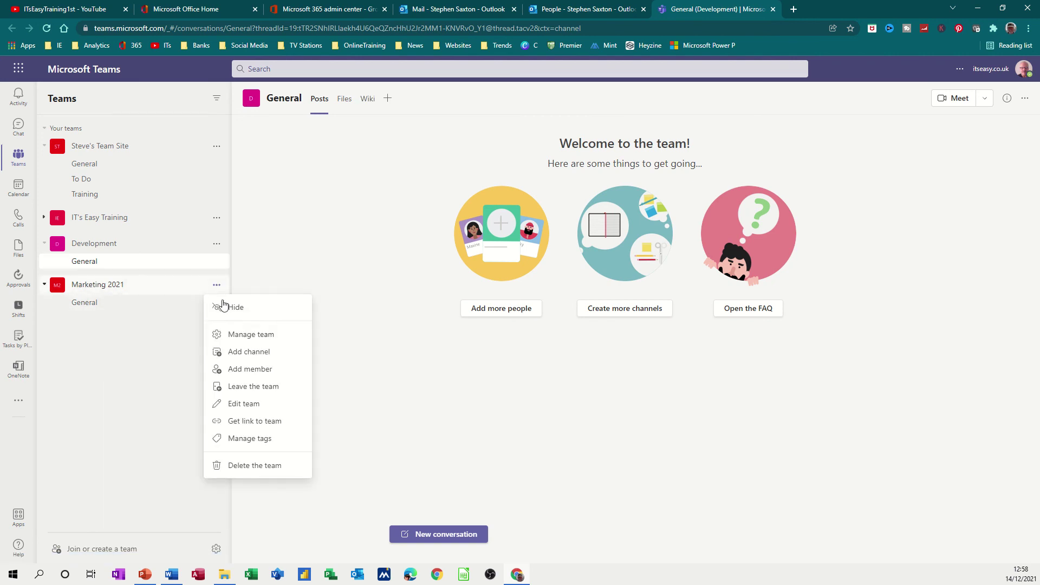
left_click(232, 335)
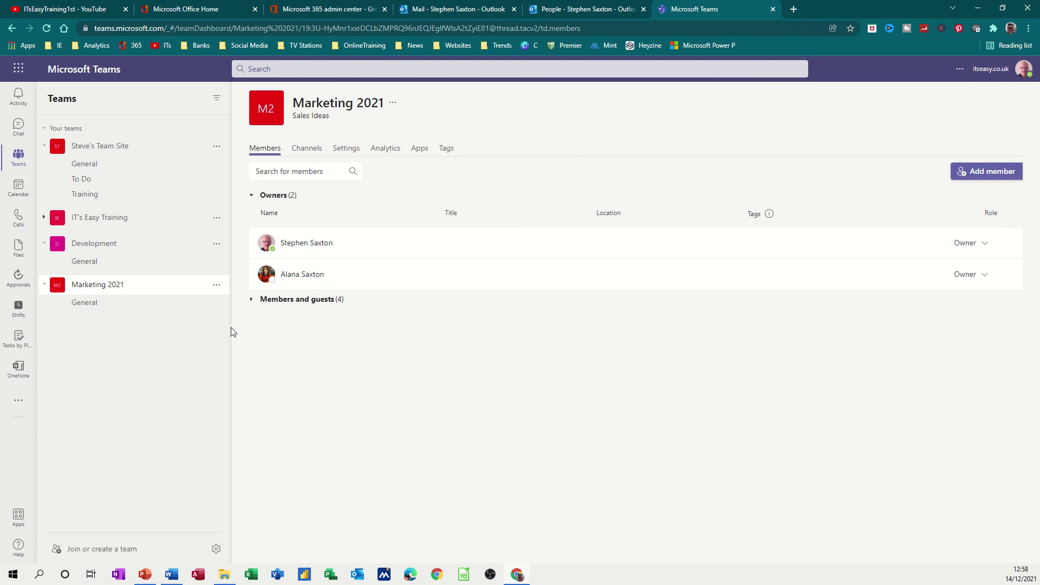
left_click(299, 305)
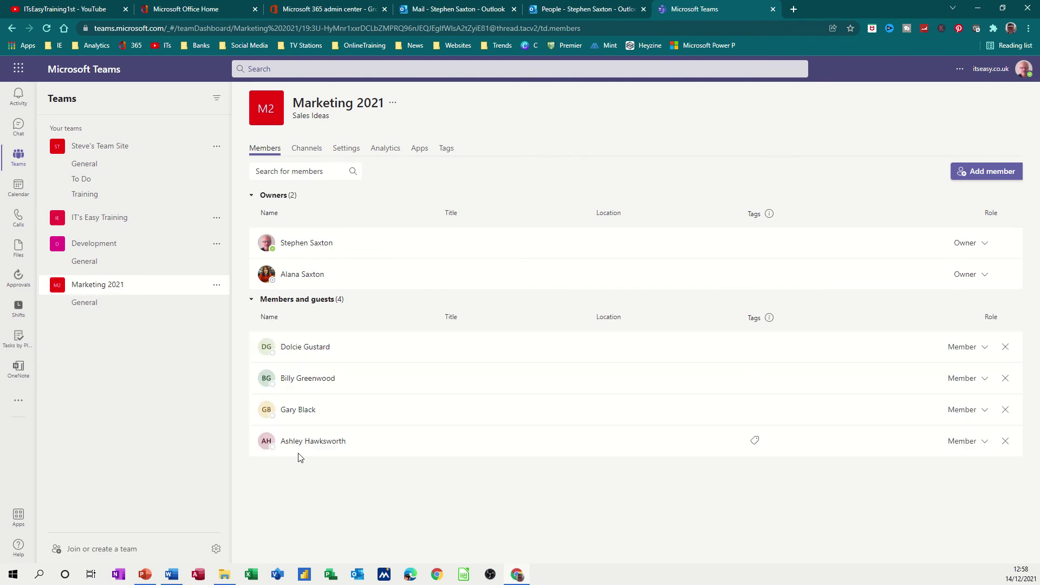